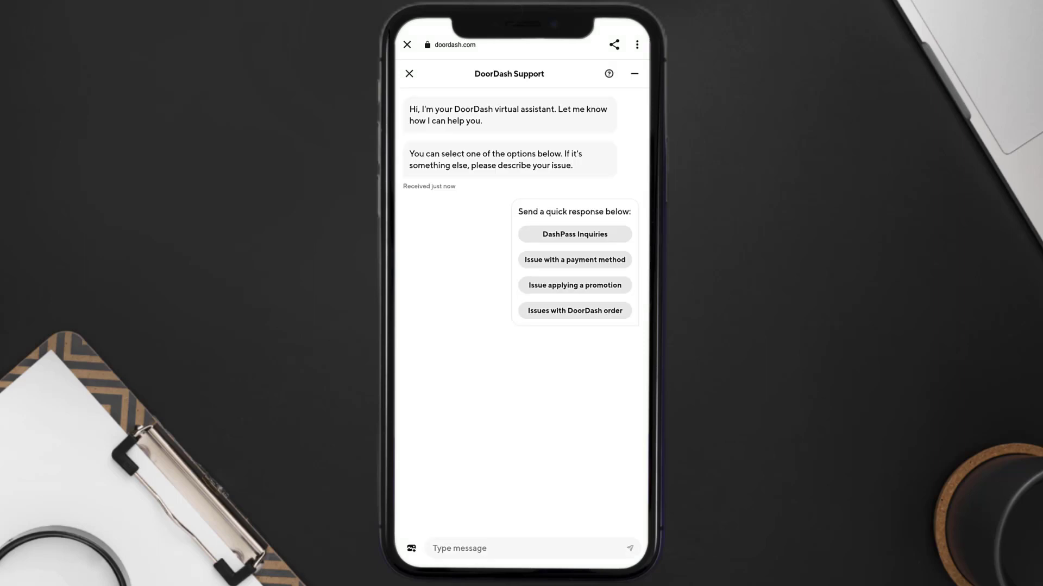
Send the 'Issues with DoorDash order' quick response in the DoorDash Support chat.
click(575, 310)
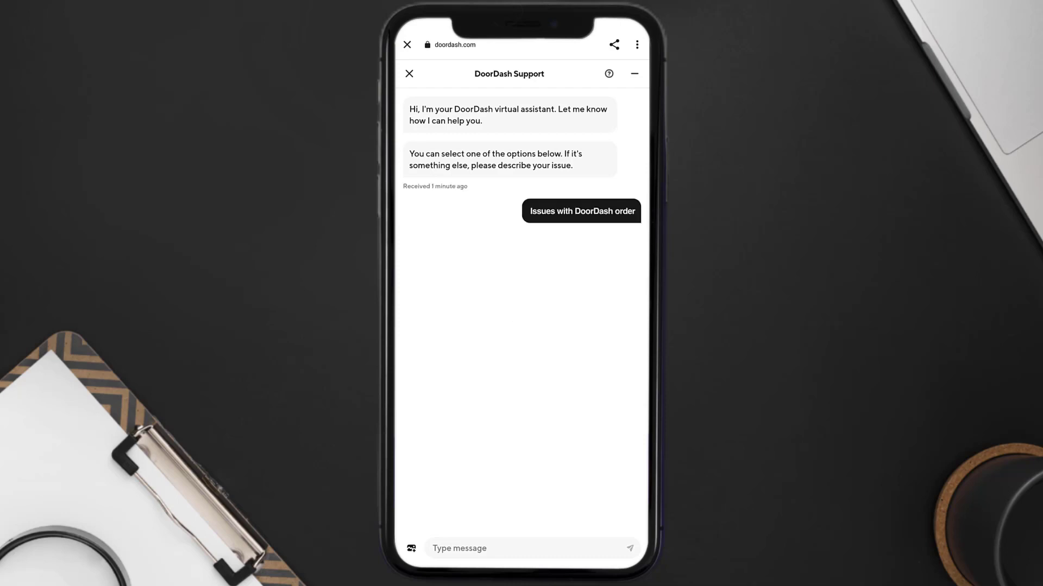